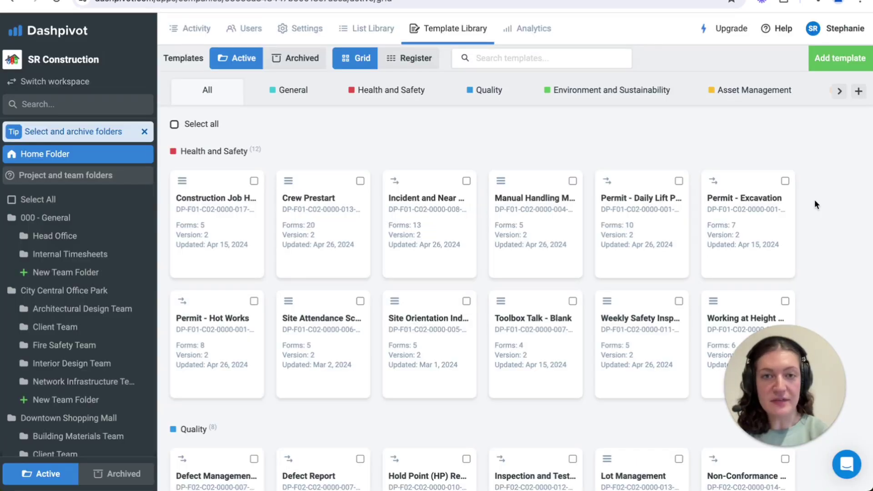
Start adding a template from the free public templates and search them for "site acc".
left_click(854, 66)
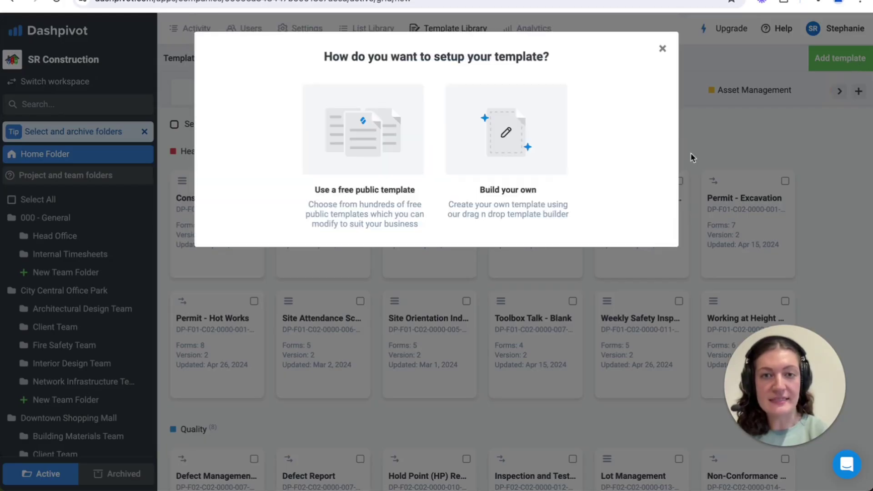
left_click(391, 166)
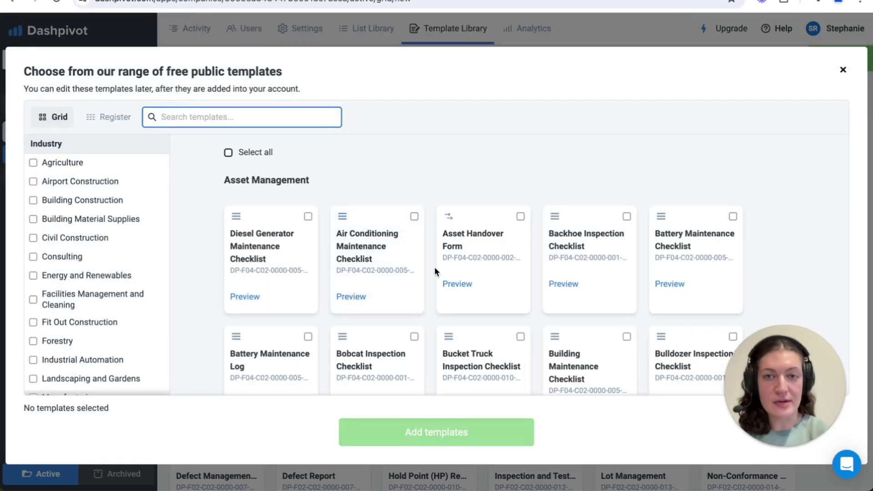
scroll(435, 268, "down", 2)
scroll(434, 267, "down", 3)
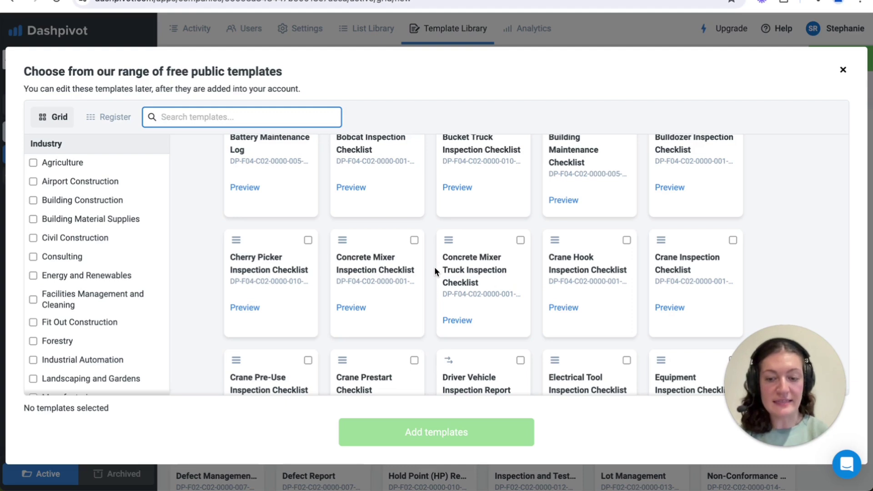
type("site acc")
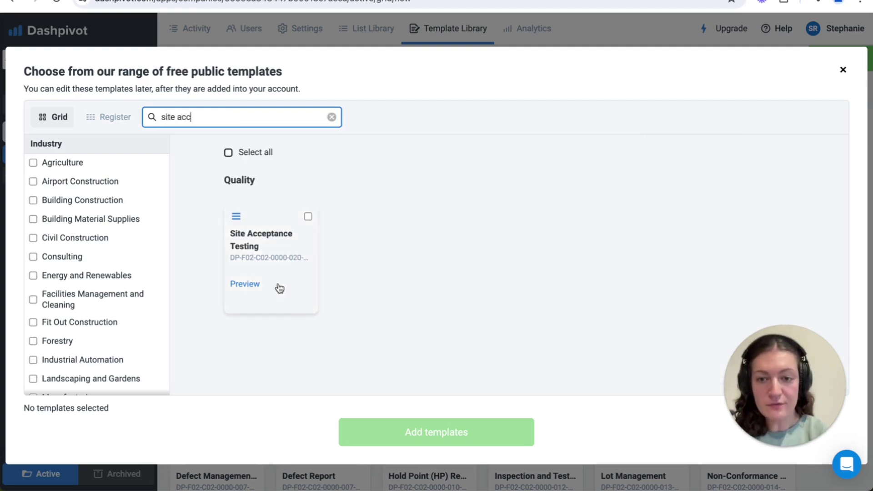
Preview the Site Acceptance Testing template and review its fields, including the acceptance criteria table and Pass/Fail section.
left_click(248, 287)
scroll(425, 285, "down", 4)
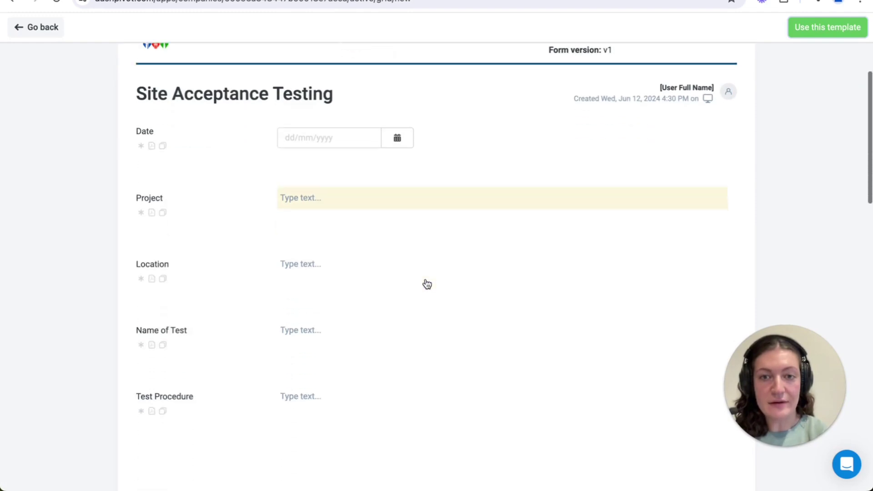
scroll(427, 284, "down", 10)
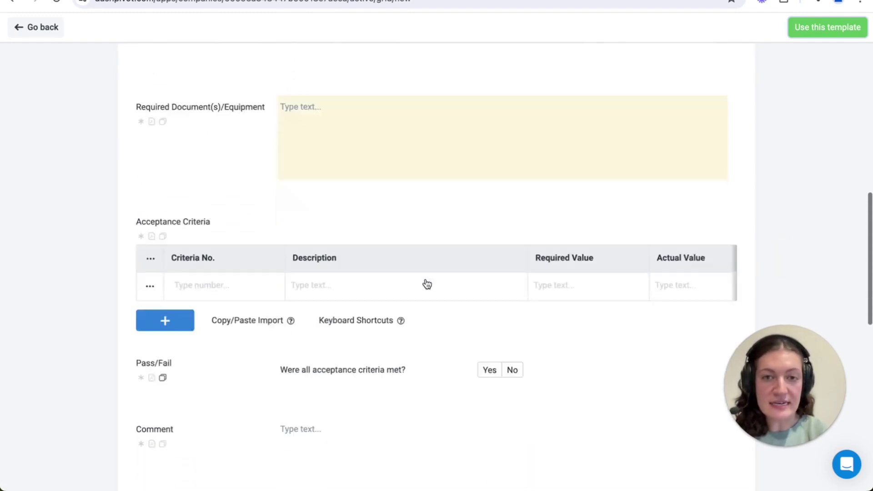
scroll(427, 285, "down", 1)
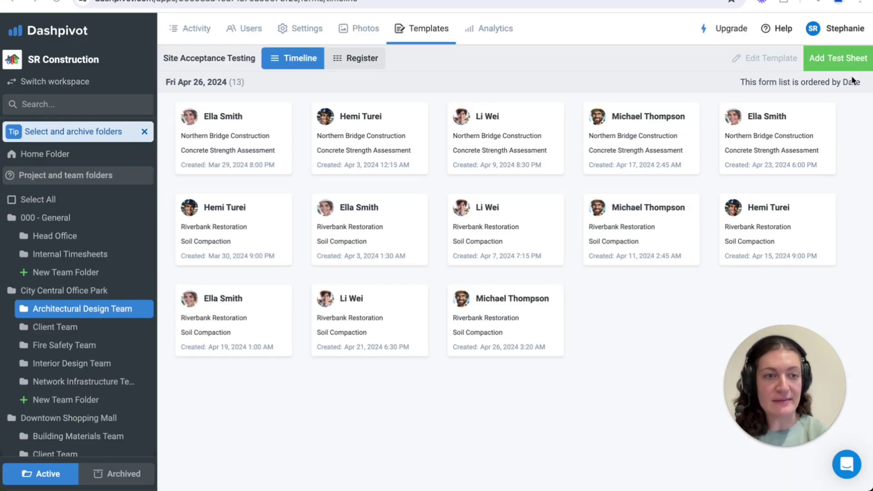
Open a new Site Acceptance Testing sheet in the Architectural Design Team folder and review its fields down to the end.
left_click(836, 59)
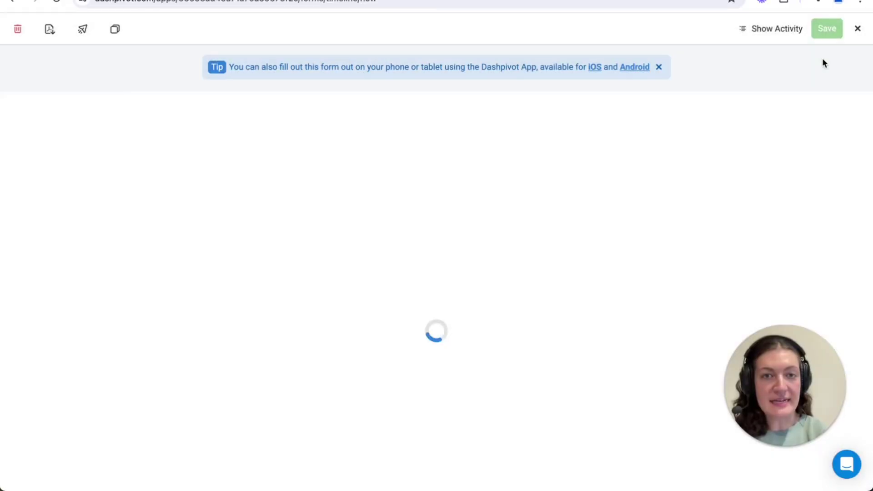
scroll(651, 241, "down", 2)
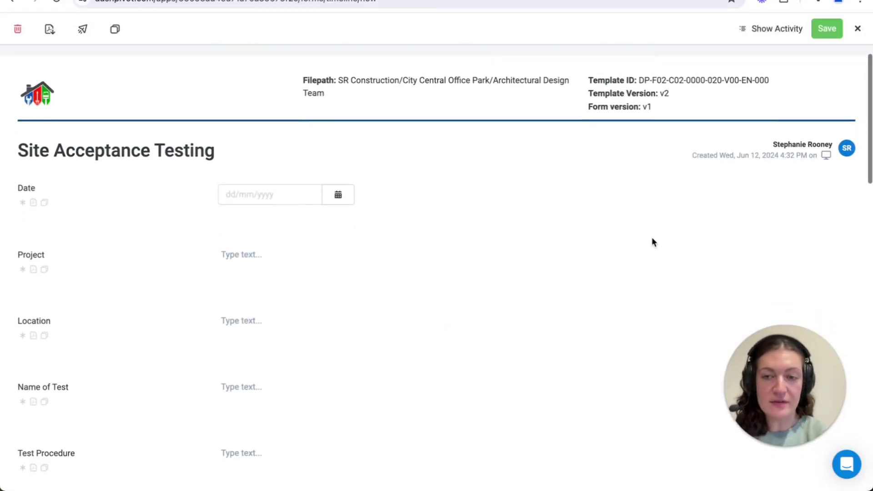
scroll(654, 242, "down", 5)
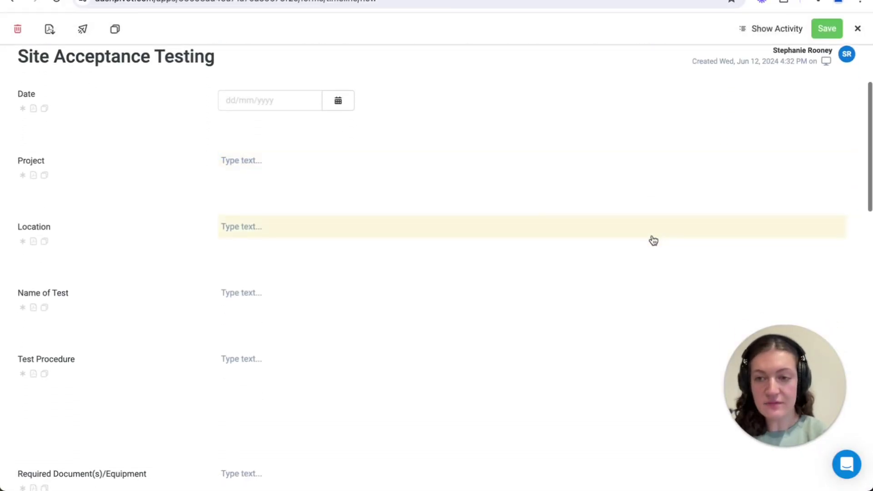
scroll(654, 241, "down", 6)
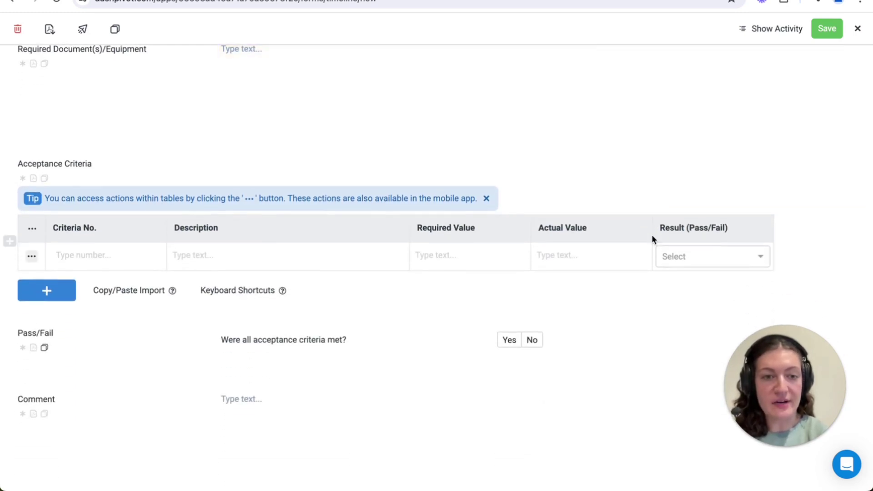
scroll(686, 316, "down", 5)
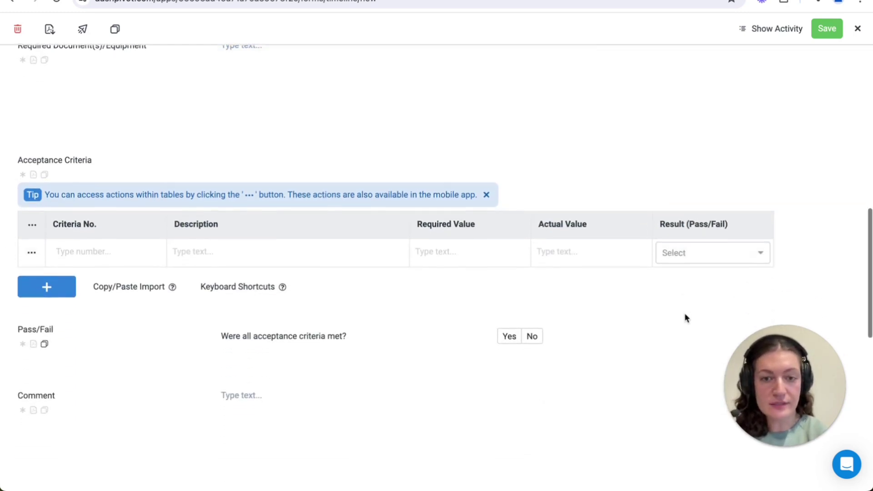
scroll(686, 318, "down", 4)
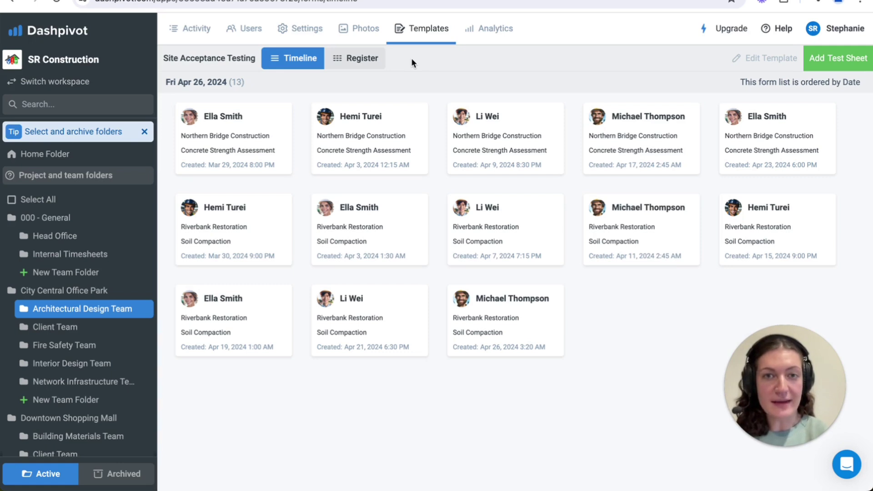
Filter the Site Acceptance Testing register by the first listed creator and select all the filtered forms.
left_click(364, 58)
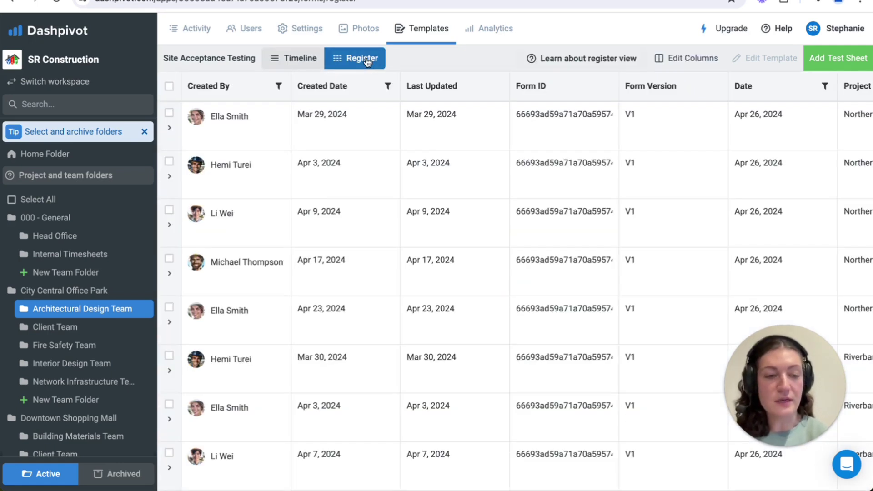
left_click(278, 86)
left_click(288, 115)
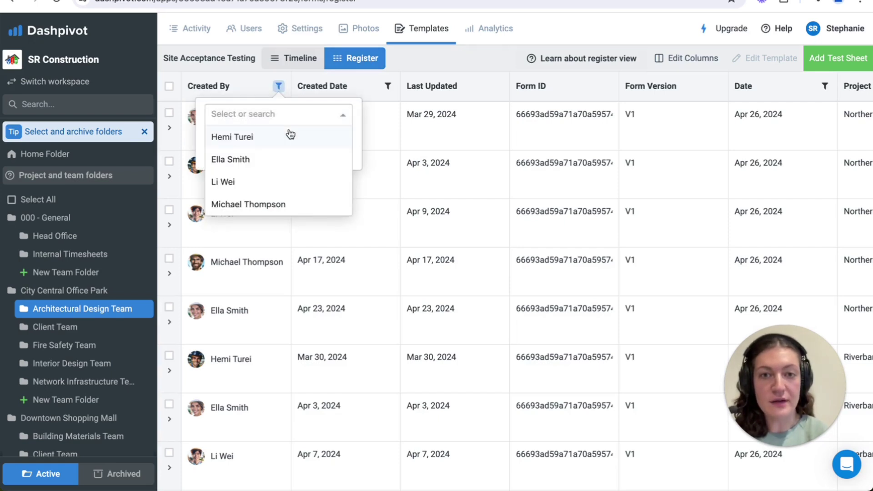
left_click(289, 135)
left_click(316, 155)
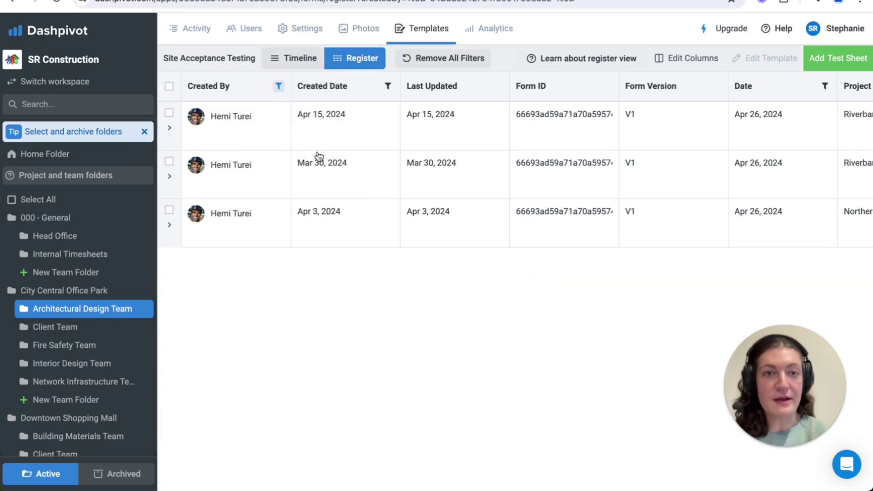
left_click(169, 86)
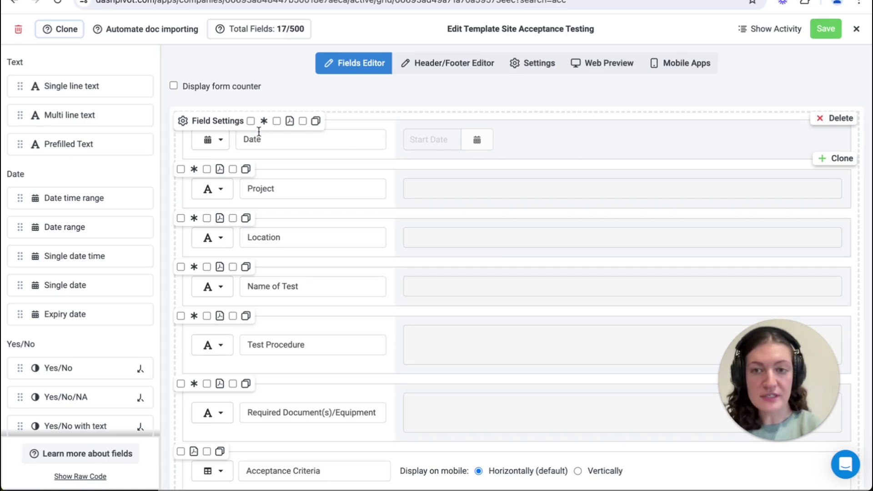
Make the template's Date field required and exclude it from form cloning.
mouse_move(210, 124)
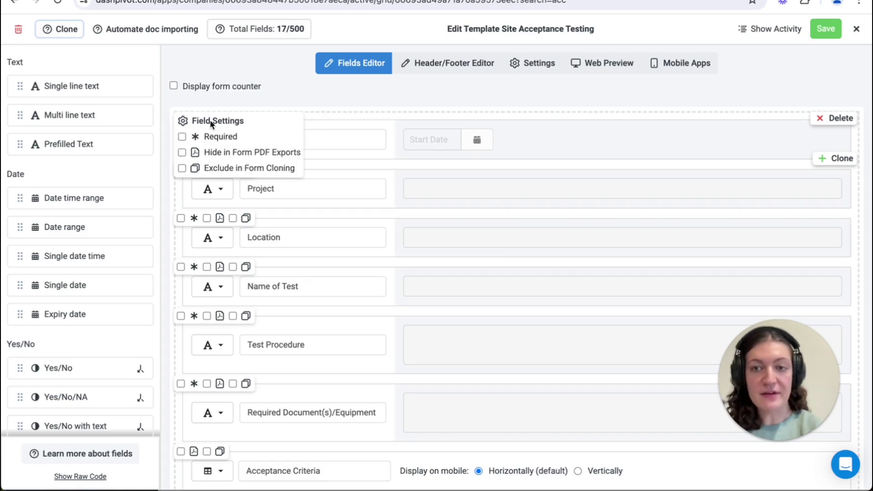
left_click(182, 136)
left_click(182, 169)
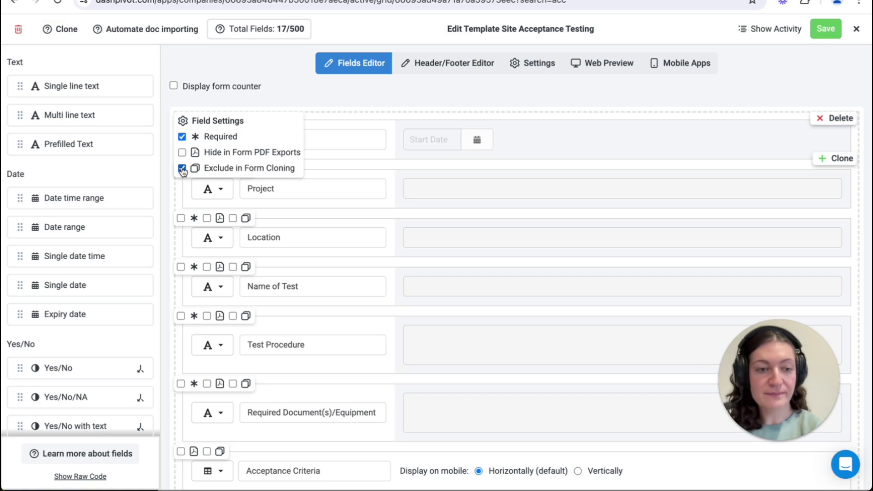
Expand the Pass/Fail field's "Equals No" logic rule and examine the deviation fields it shows.
scroll(351, 226, "down", 10)
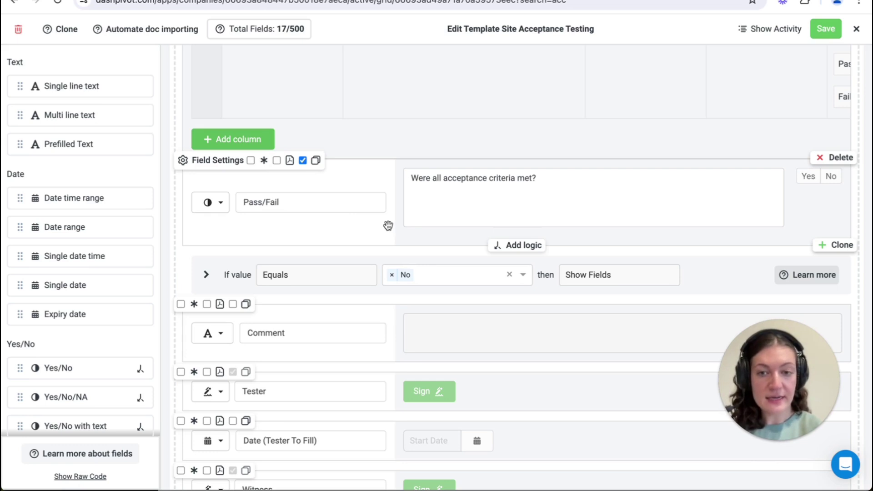
left_click(207, 275)
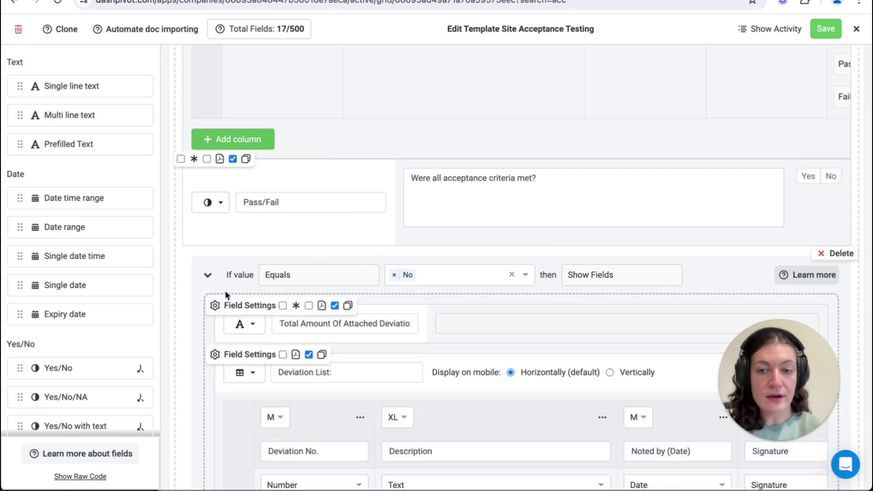
scroll(262, 337, "down", 3)
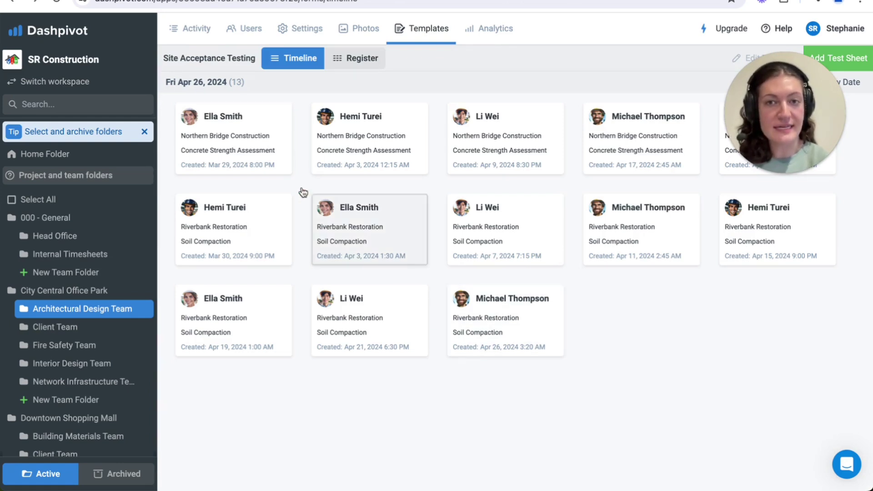
Review the Architectural Design Team's visitors and check the permission options available for the first visitor.
left_click(253, 34)
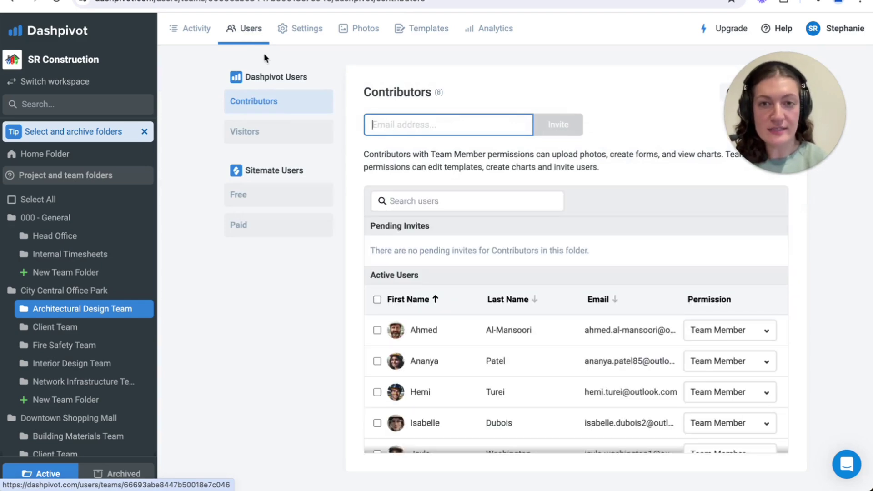
left_click(281, 132)
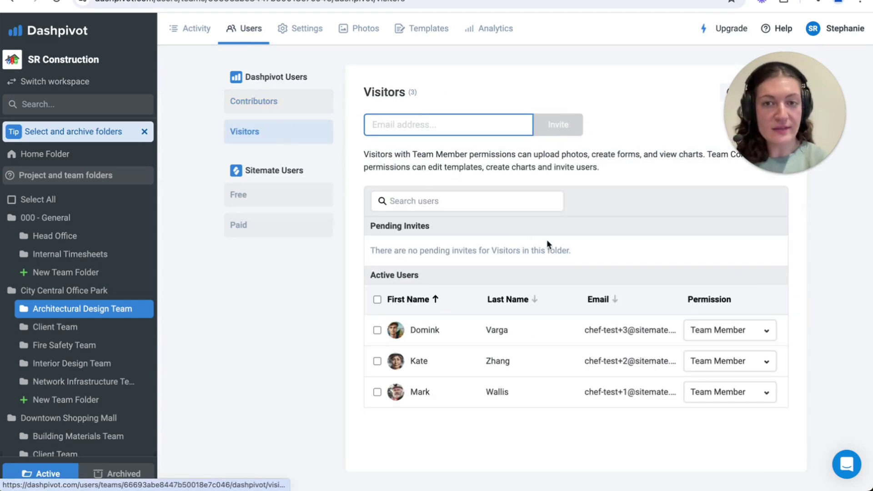
left_click(712, 332)
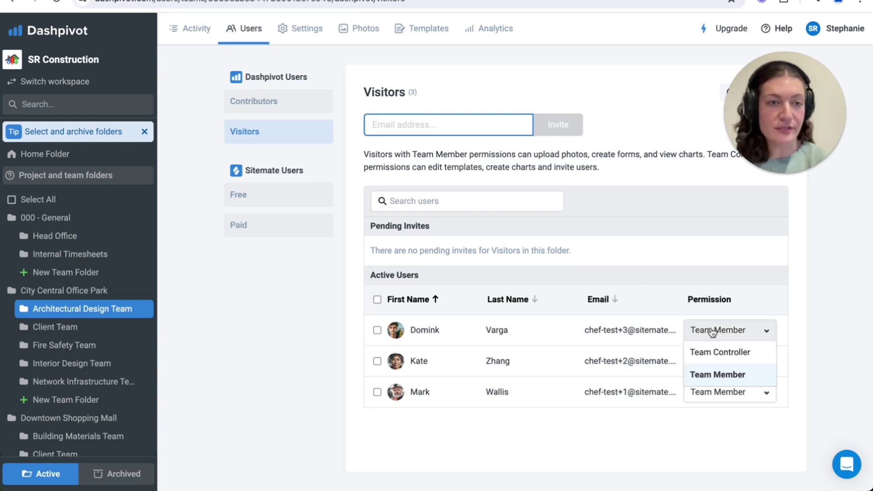
left_click(713, 330)
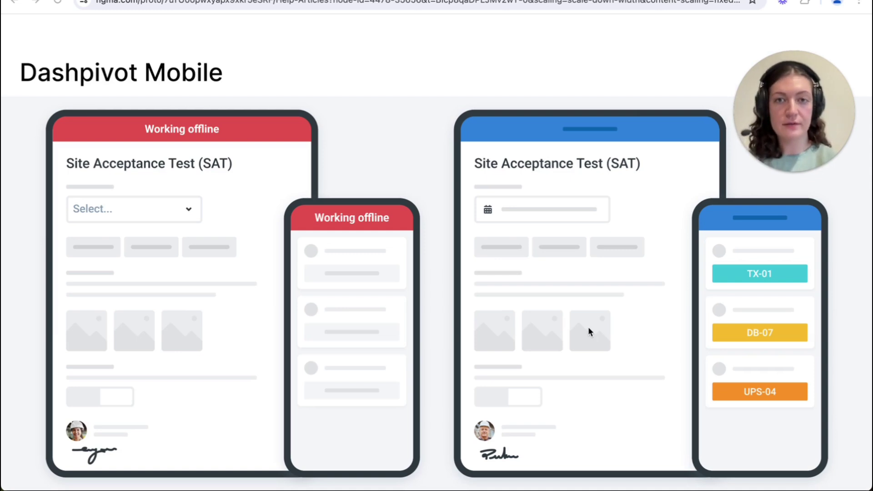
key("Right")
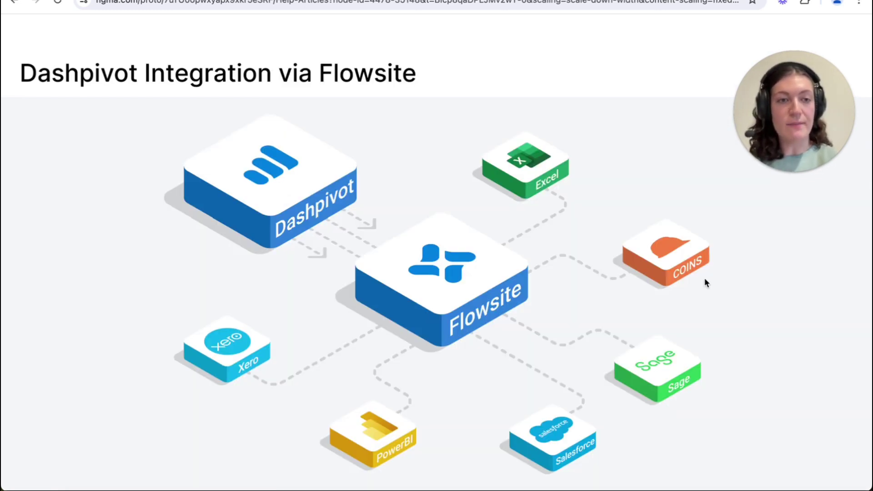